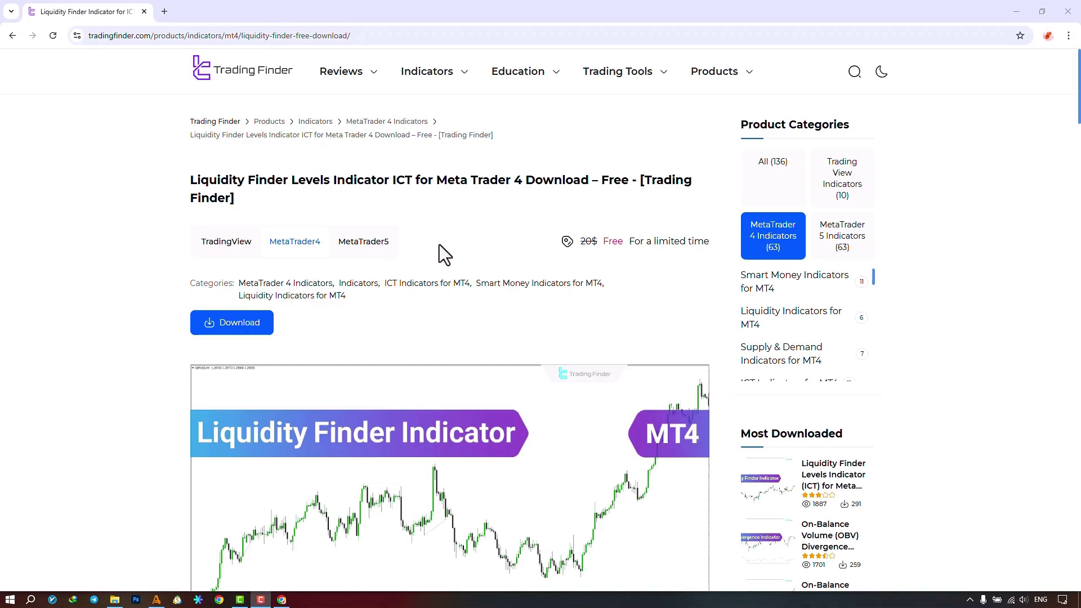
# Step: Scroll through the Liquidity Finder MT4 product page on tradingfinder.com
pyautogui.scroll(-5, 439, 245)
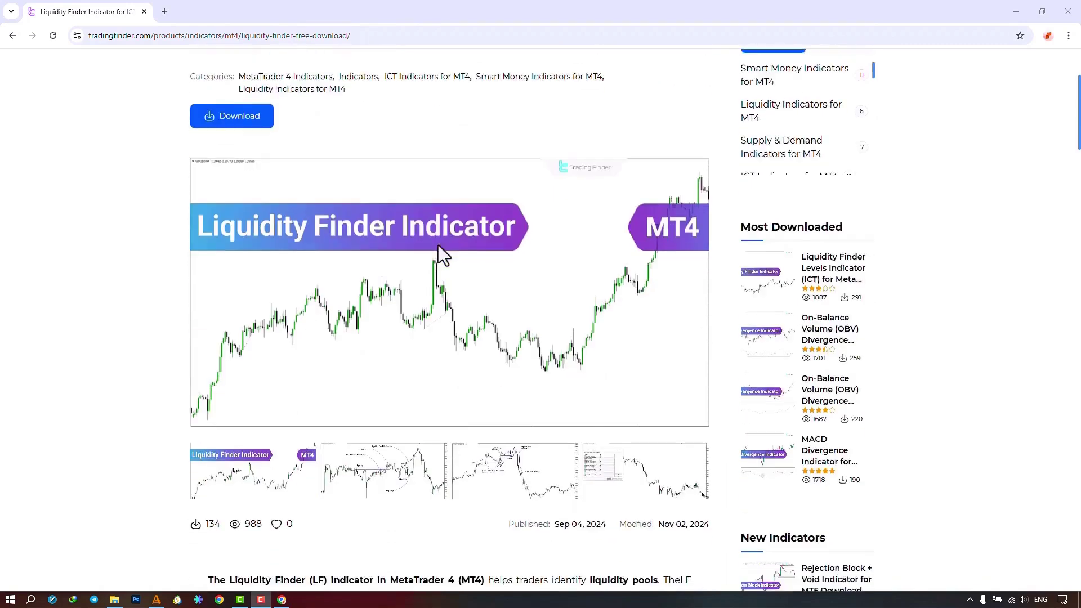
pyautogui.scroll(-8, 438, 245)
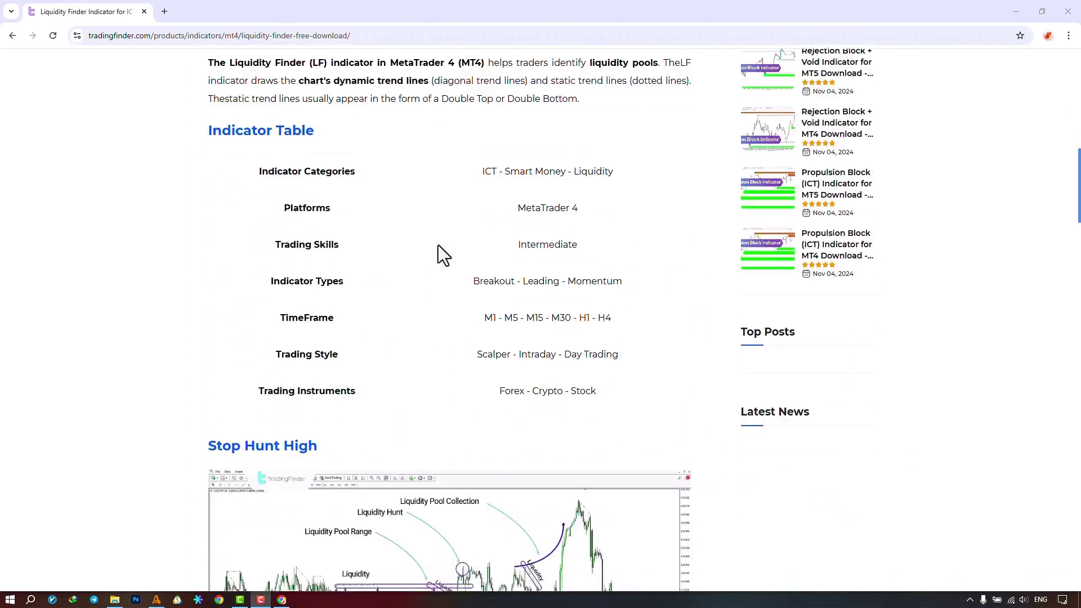
pyautogui.scroll(-2, 438, 245)
pyautogui.scroll(5, 438, 245)
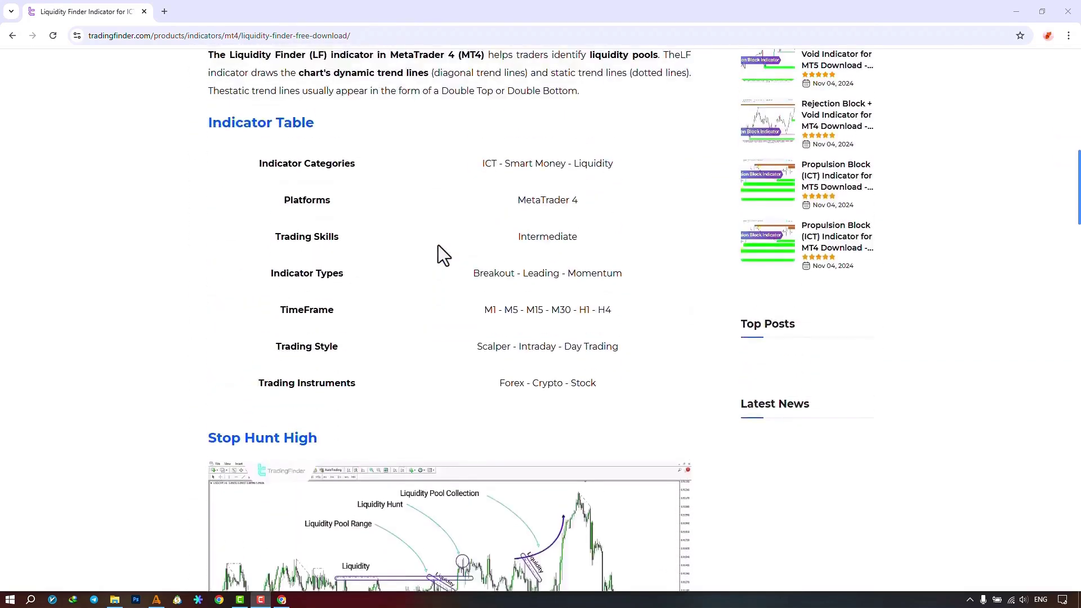
pyautogui.scroll(7, 438, 246)
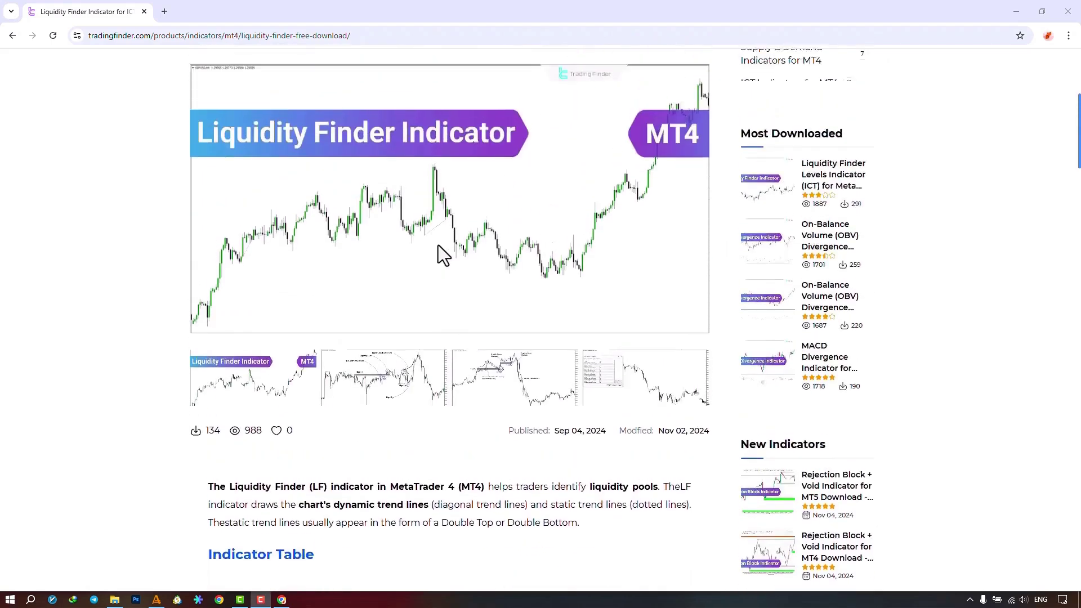
pyautogui.scroll(2, 438, 245)
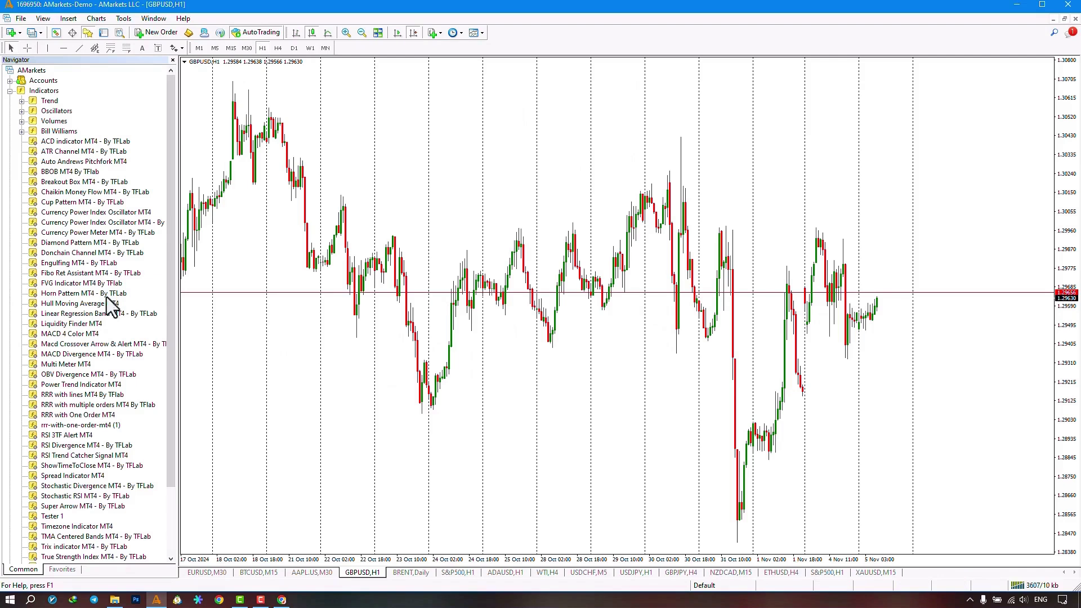
# Step: Attach Liquidity Finder MT4 to the GBPUSD H1 chart with DLL imports allowed, then pan back to October–September history
pyautogui.moveTo(86, 323); pyautogui.dragTo(441, 190)
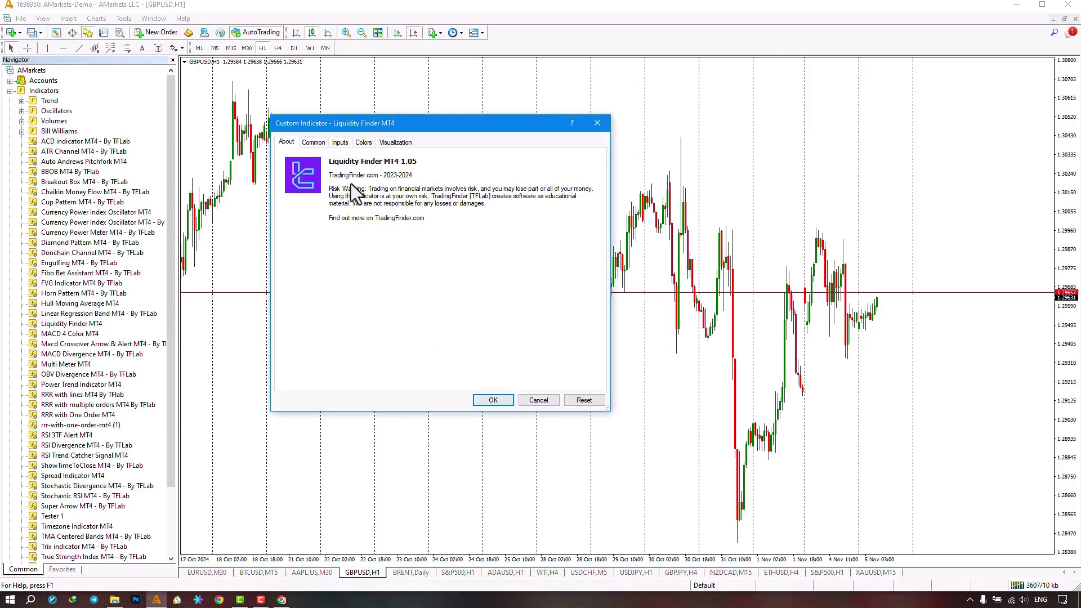
pyautogui.click(316, 144)
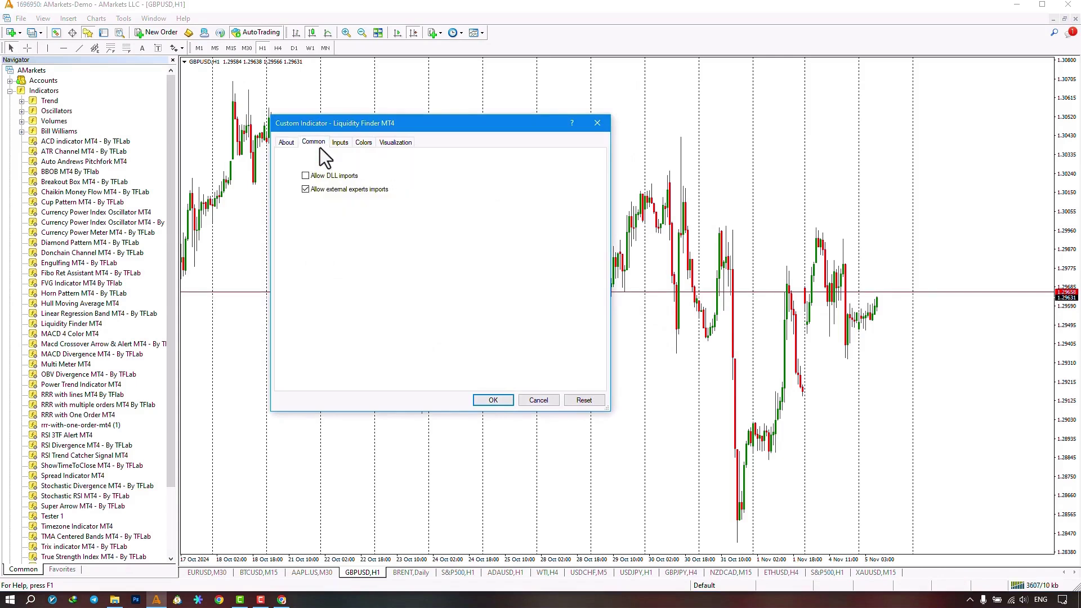
pyautogui.click(305, 175)
pyautogui.click(491, 401)
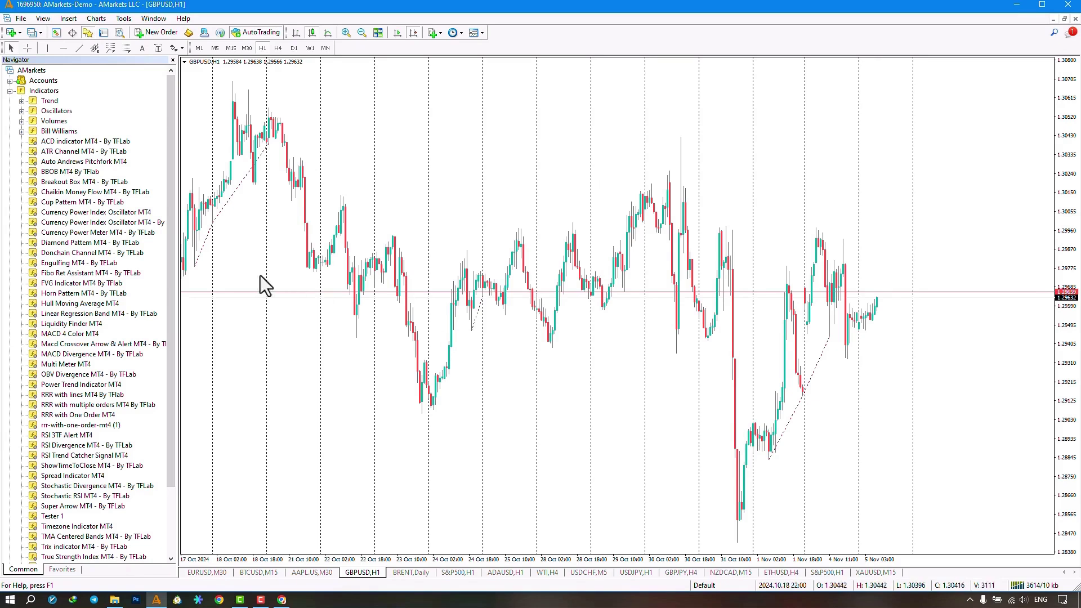
pyautogui.moveTo(242, 288); pyautogui.dragTo(813, 242)
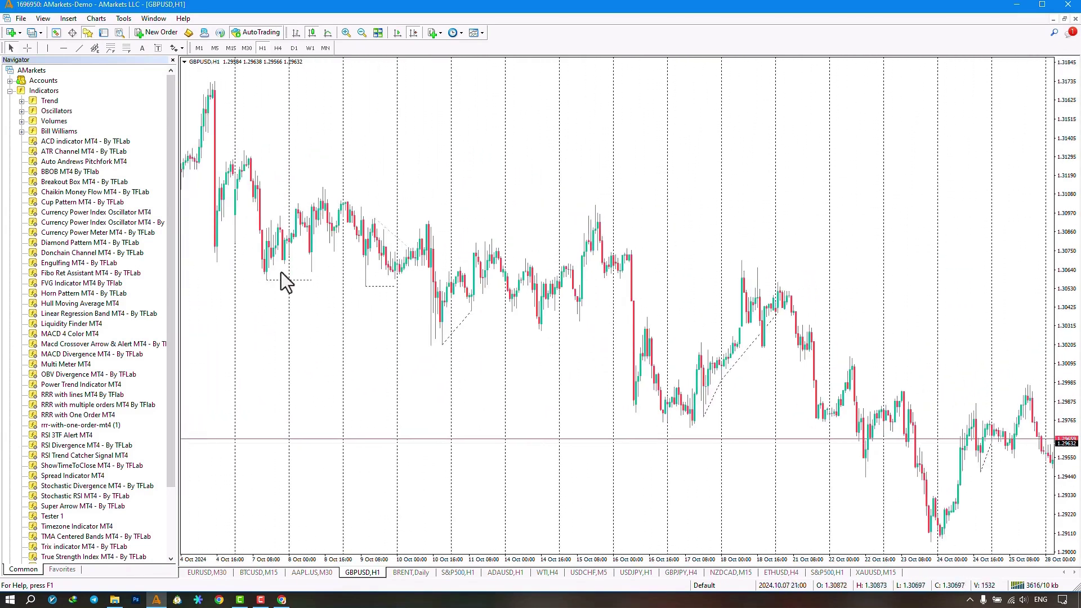
pyautogui.moveTo(221, 276); pyautogui.dragTo(568, 271)
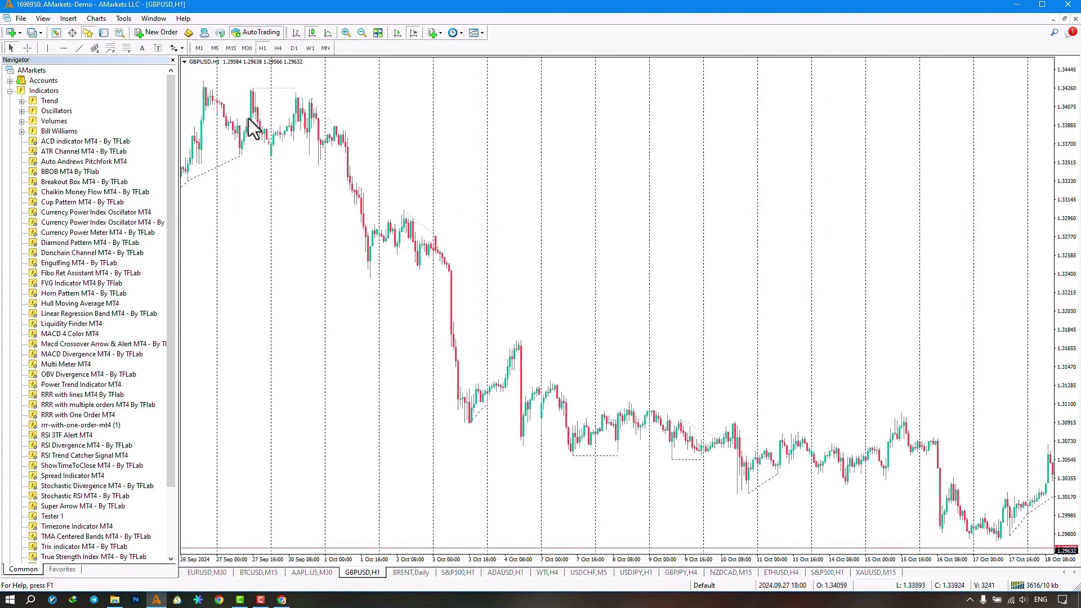
# Step: Open Liquidity Finder MT4's Inputs from the chart's Indicators List and select the Chart Theme row
pyautogui.rightClick(513, 195)
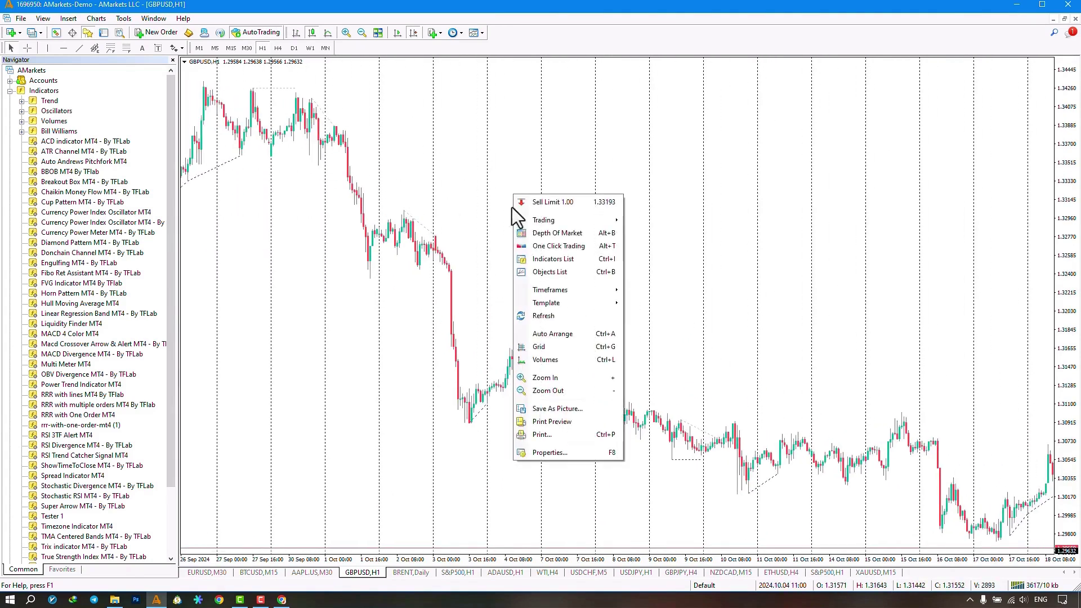
pyautogui.click(559, 259)
pyautogui.doubleClick(290, 183)
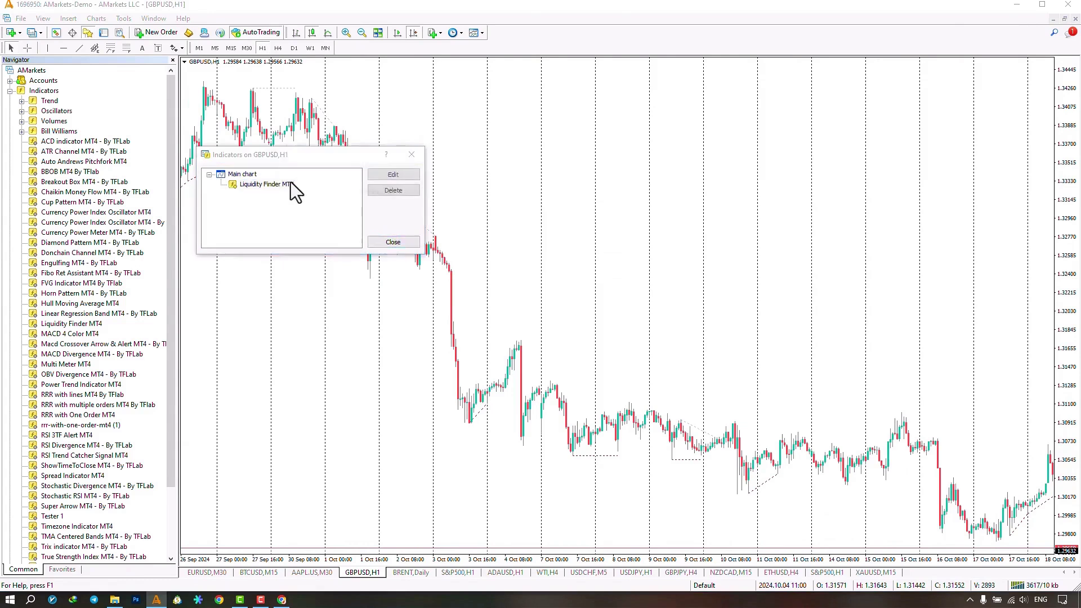
pyautogui.click(341, 142)
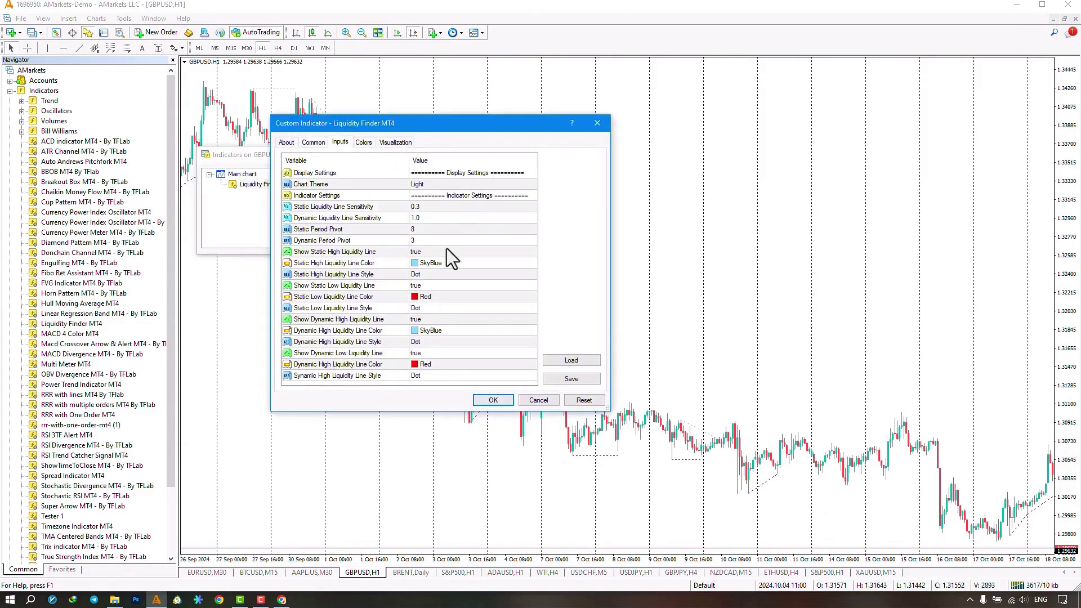
pyautogui.click(456, 183)
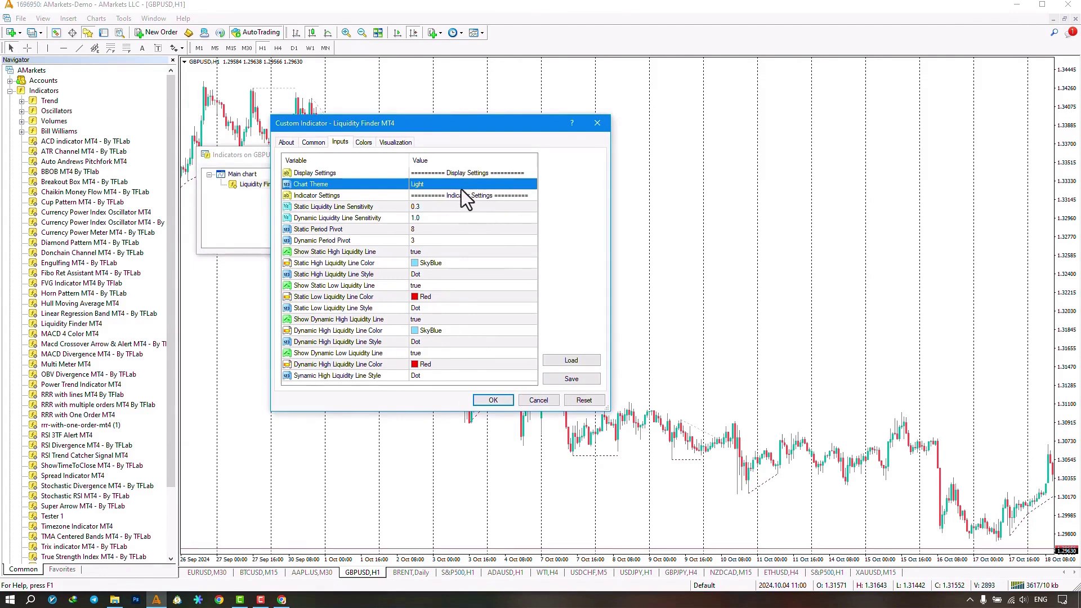
pyautogui.click(456, 187)
pyautogui.click(456, 187)
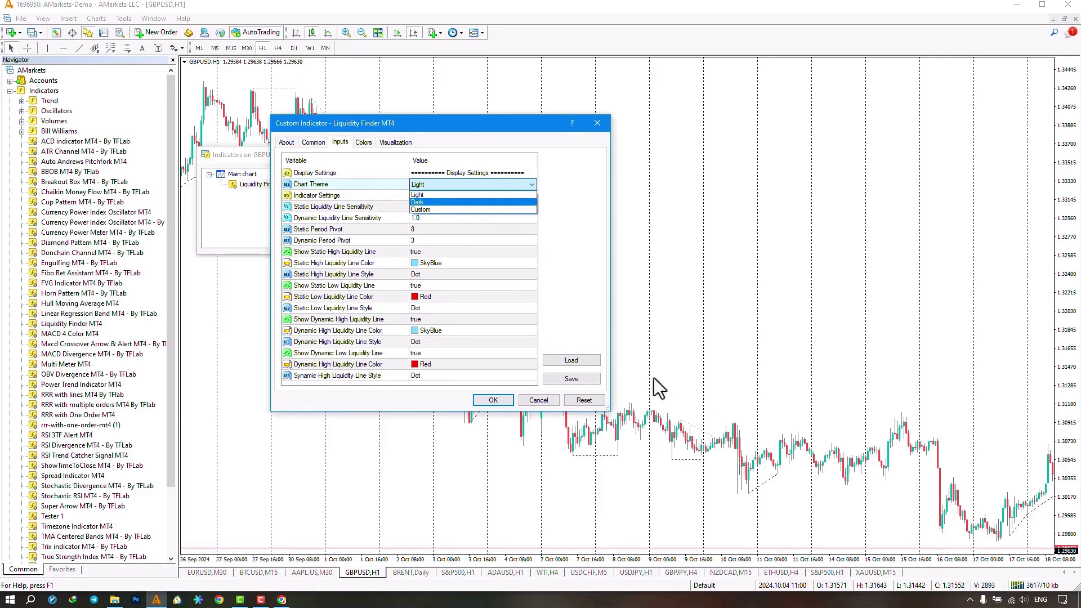
pyautogui.click(457, 222)
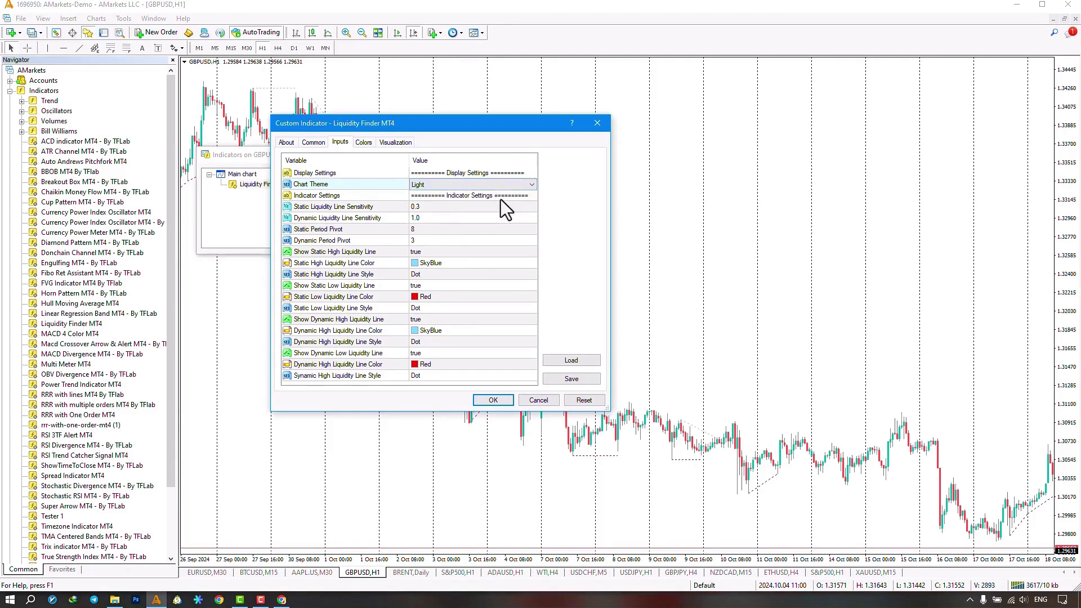
pyautogui.click(441, 206)
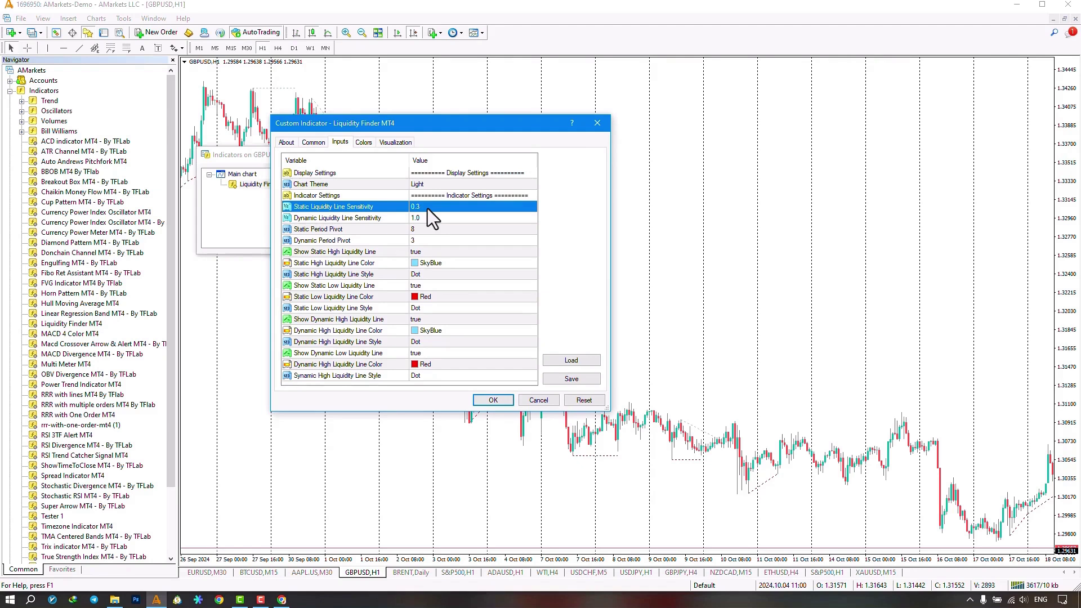
pyautogui.click(432, 217)
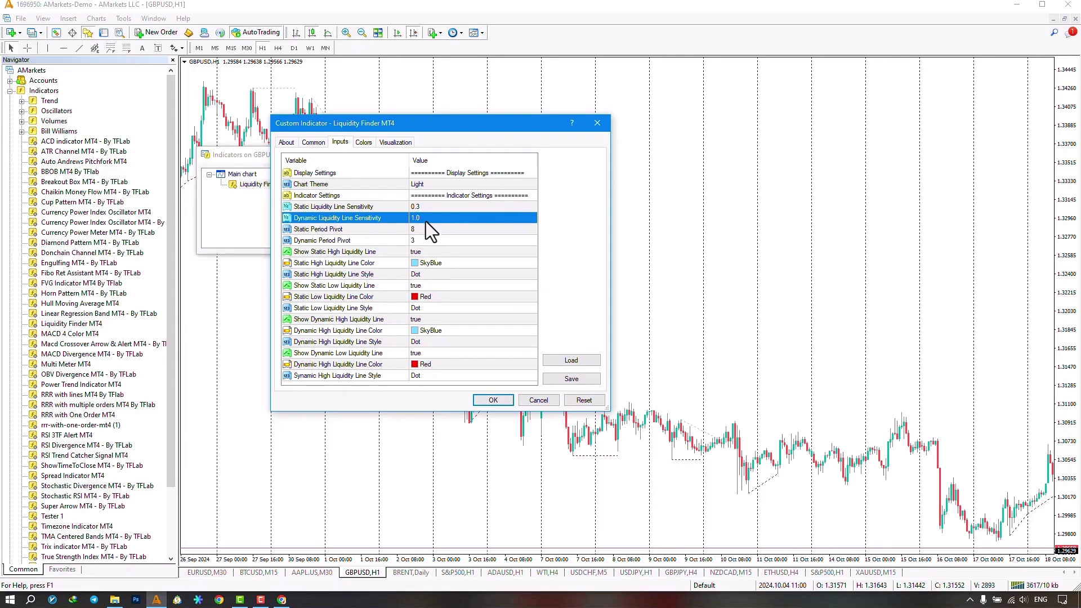
pyautogui.click(431, 228)
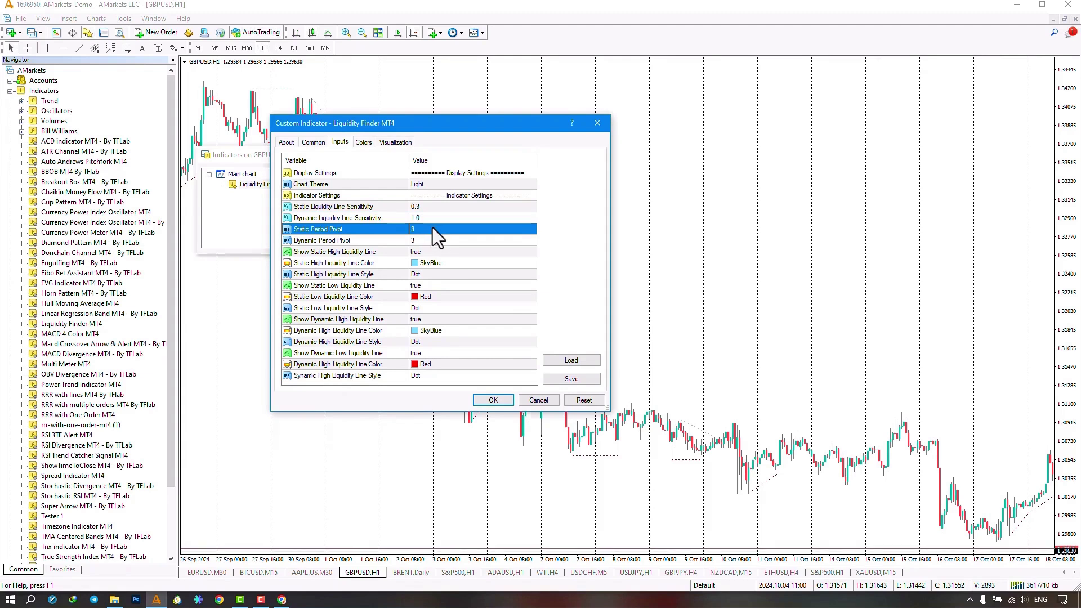
pyautogui.click(439, 240)
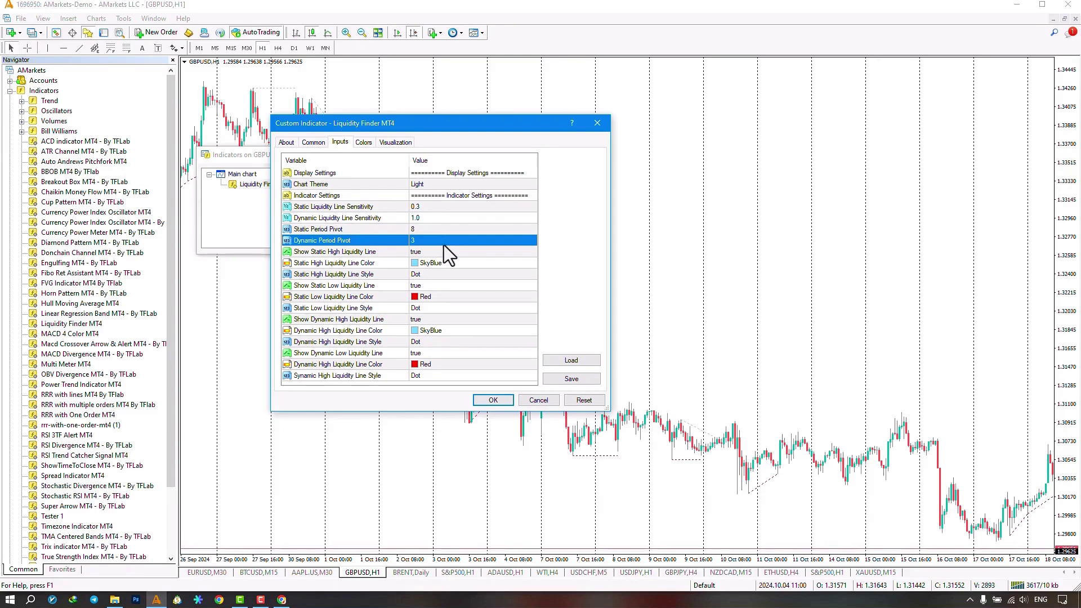
pyautogui.click(445, 252)
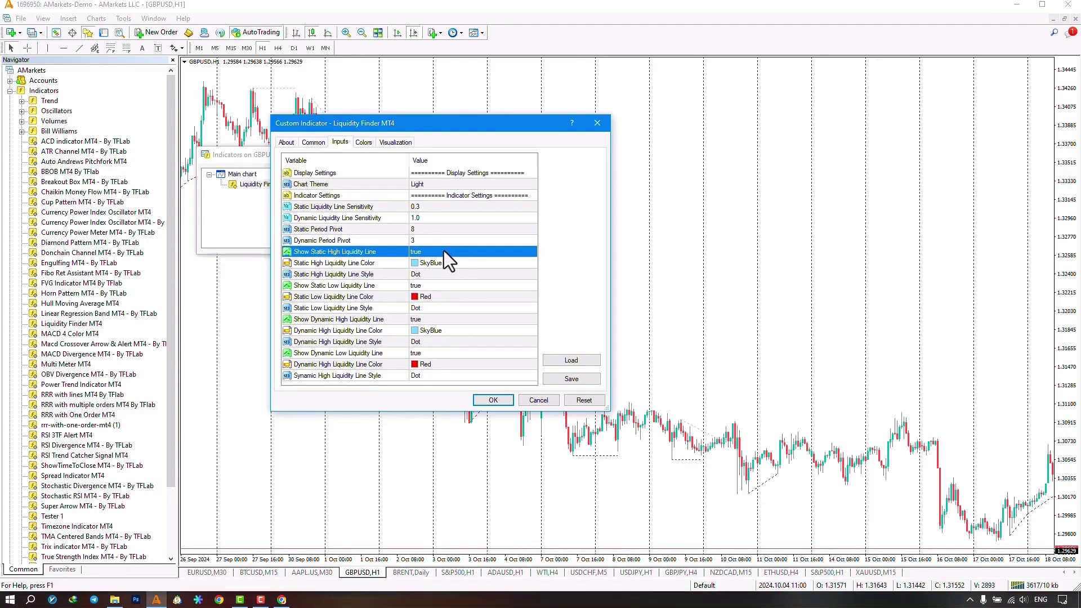
pyautogui.click(444, 260)
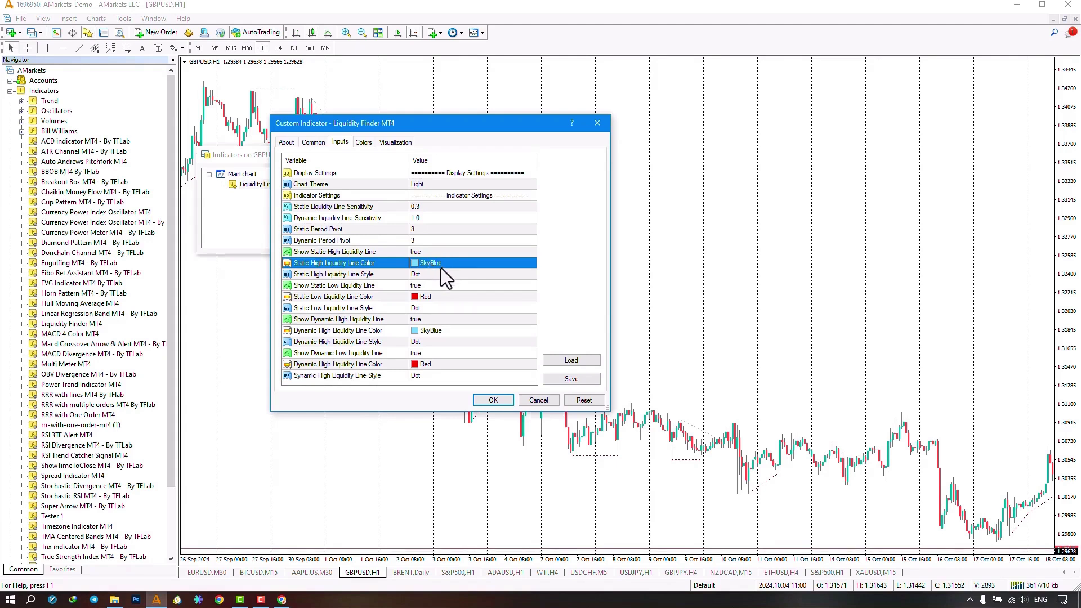
pyautogui.click(441, 274)
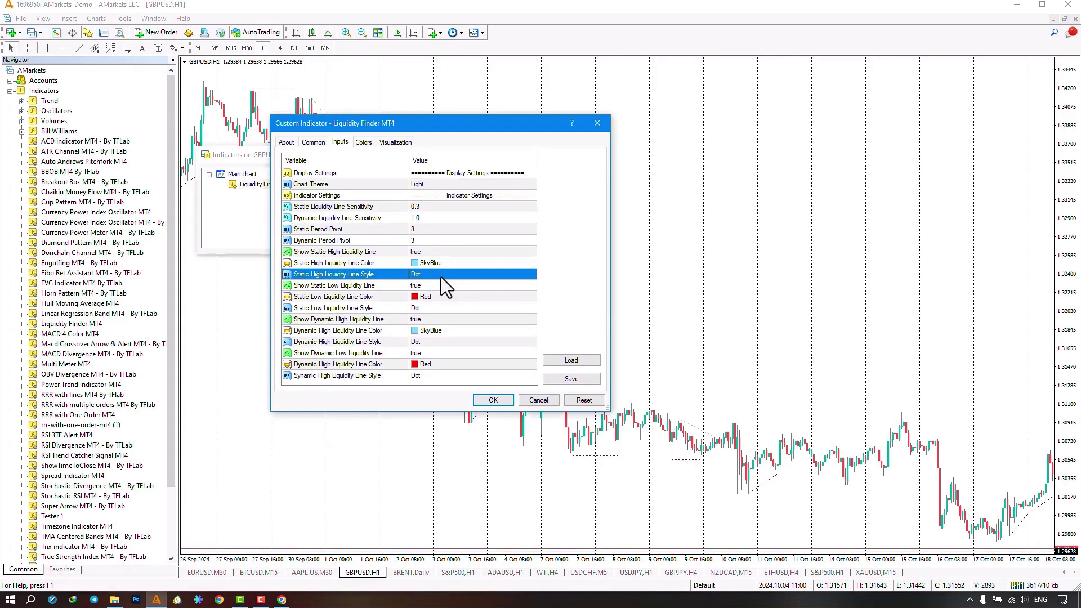
pyautogui.click(437, 282)
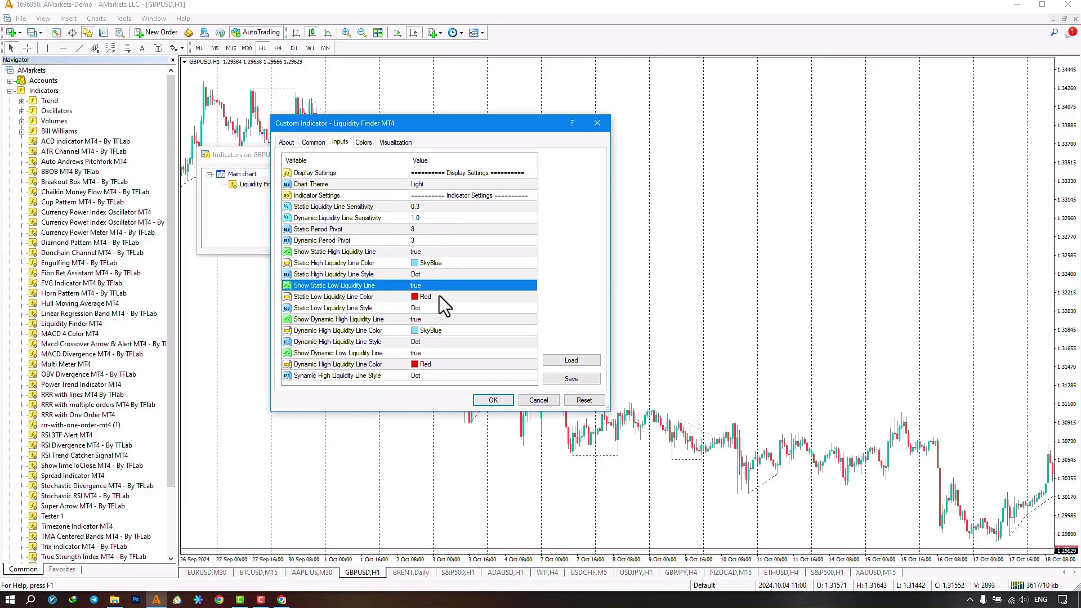
pyautogui.click(439, 297)
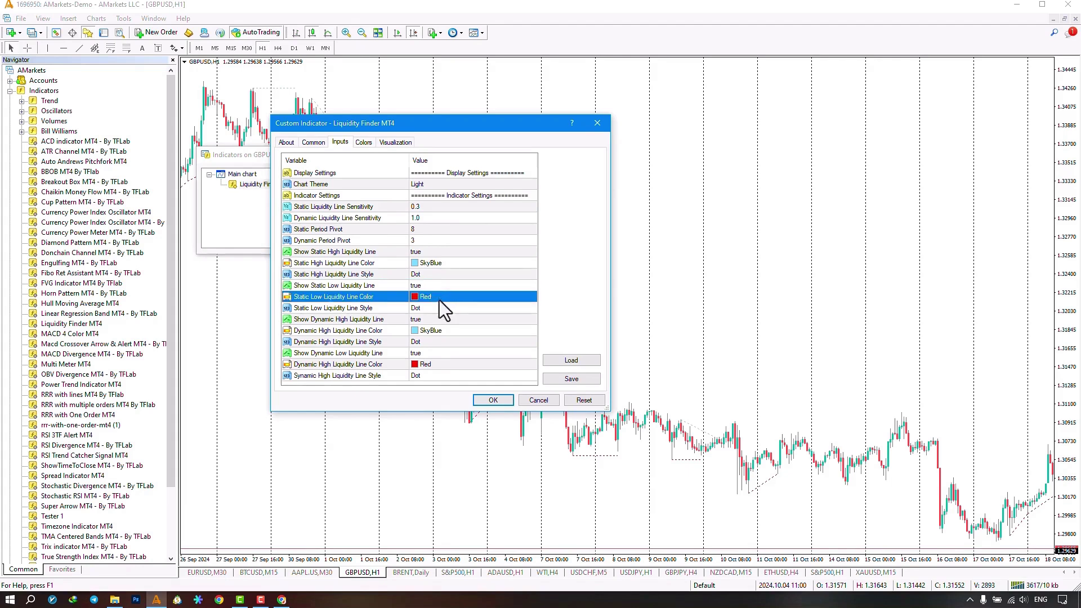
pyautogui.click(439, 308)
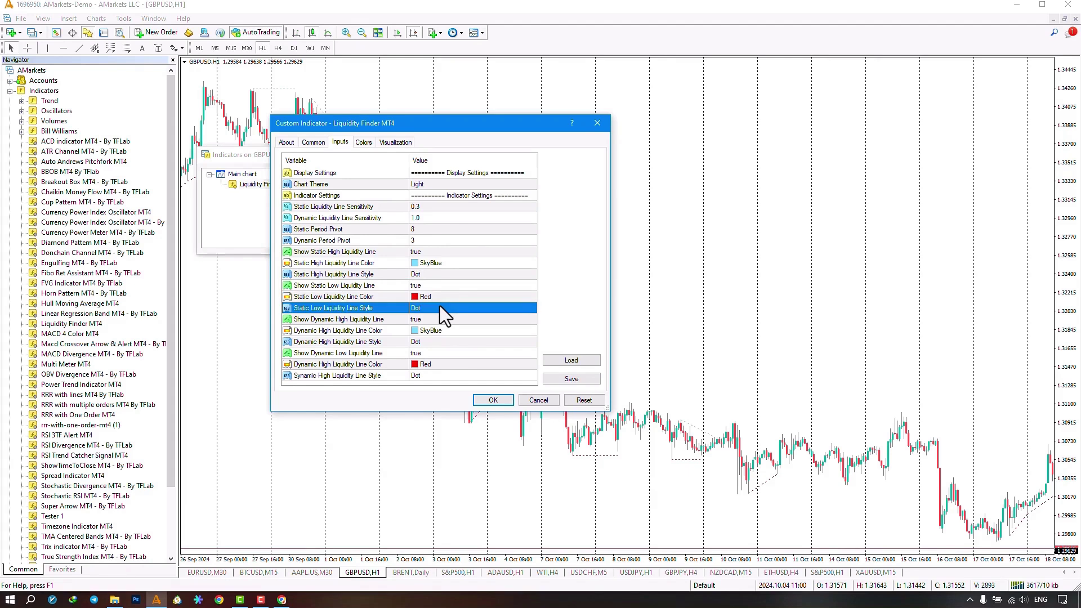
pyautogui.click(440, 306)
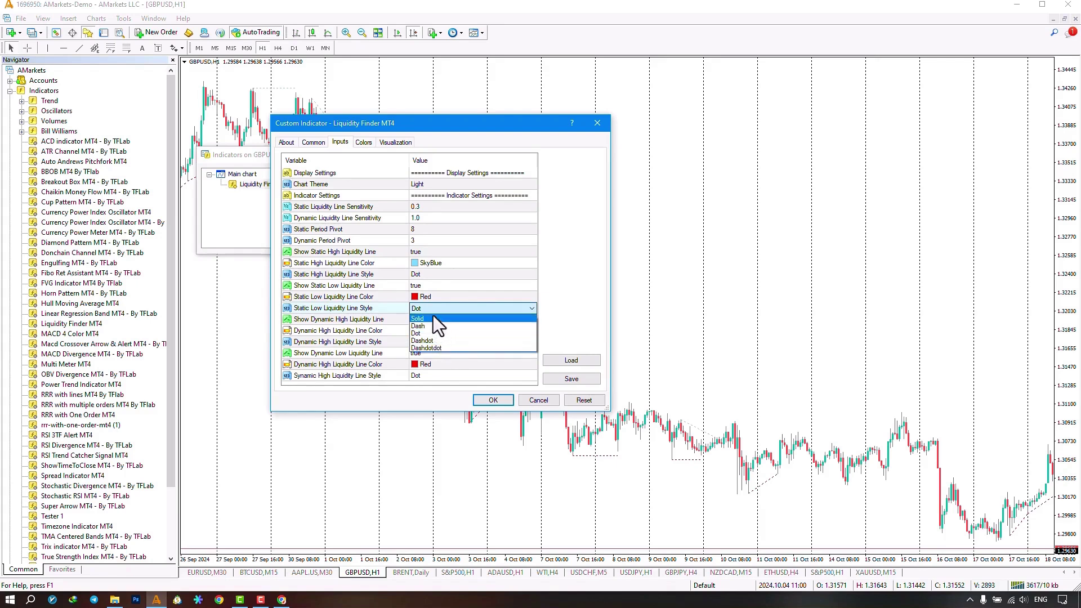
pyautogui.click(403, 300)
pyautogui.click(436, 319)
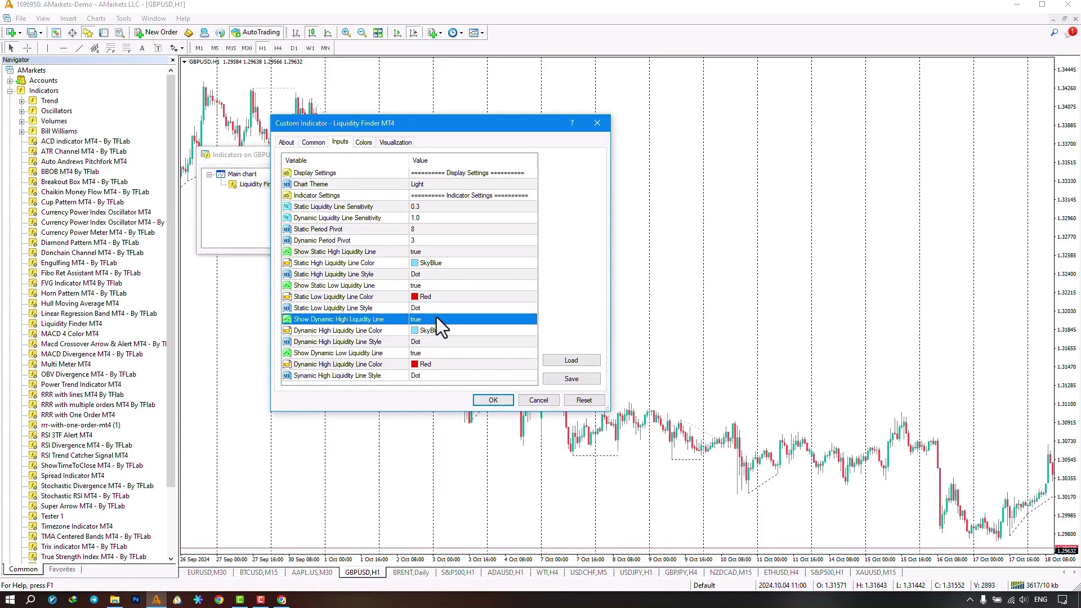
pyautogui.click(441, 328)
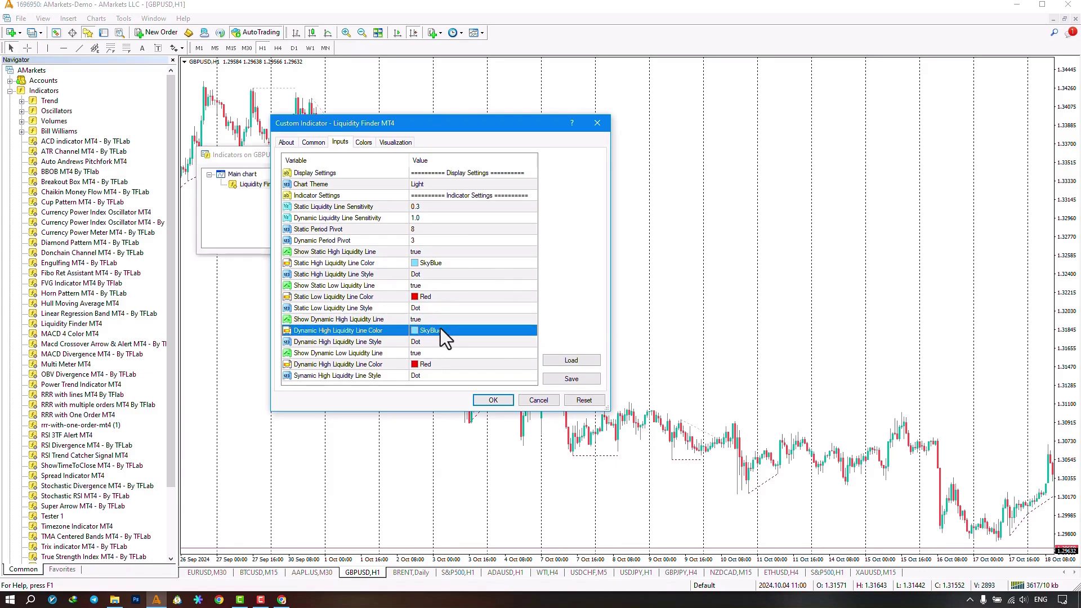
pyautogui.click(440, 337)
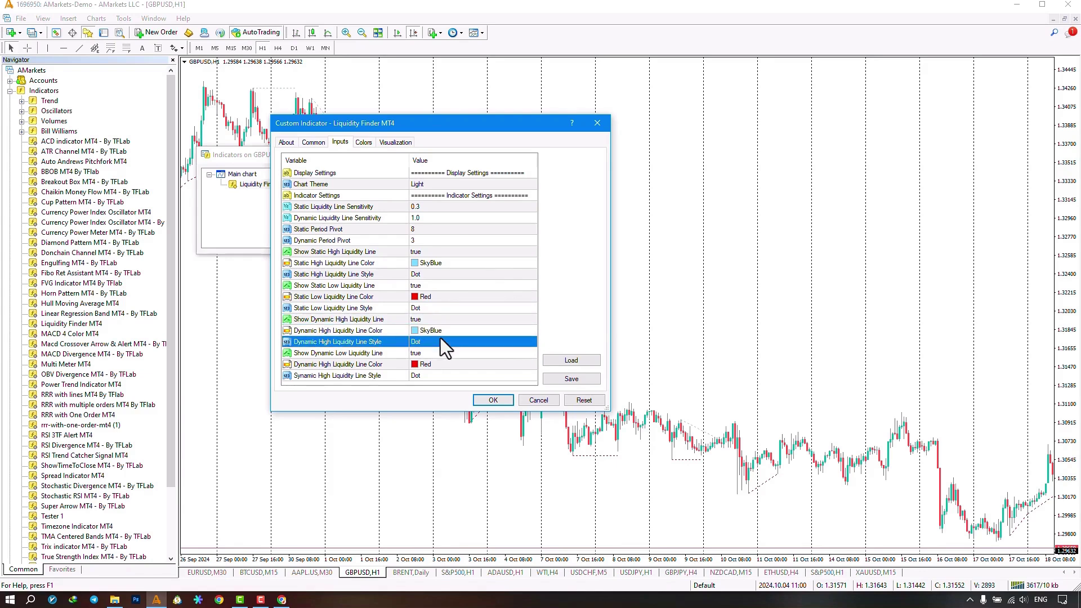
pyautogui.click(446, 352)
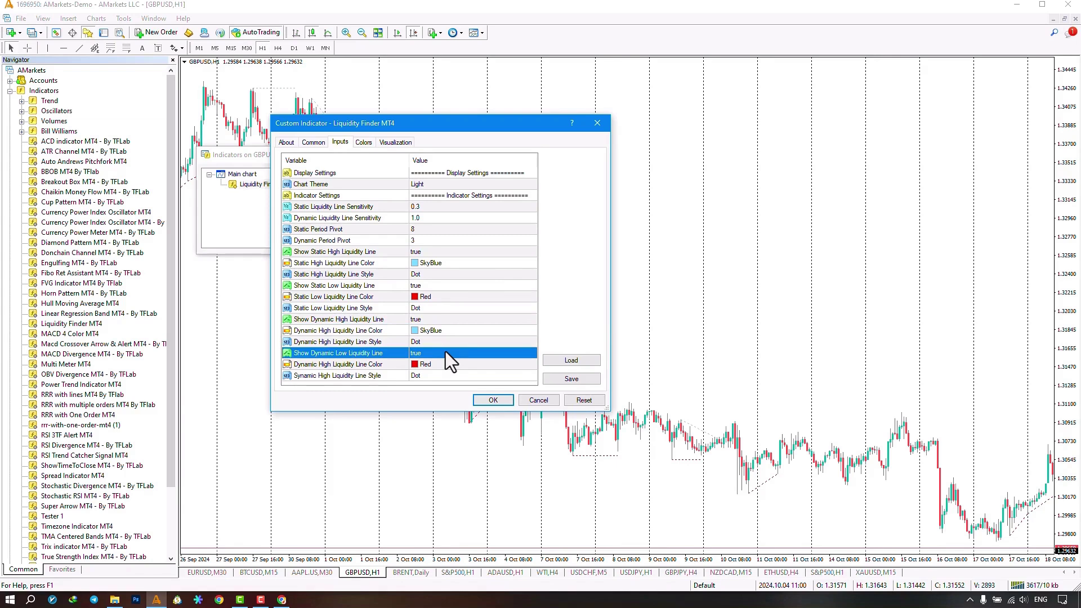
pyautogui.click(433, 363)
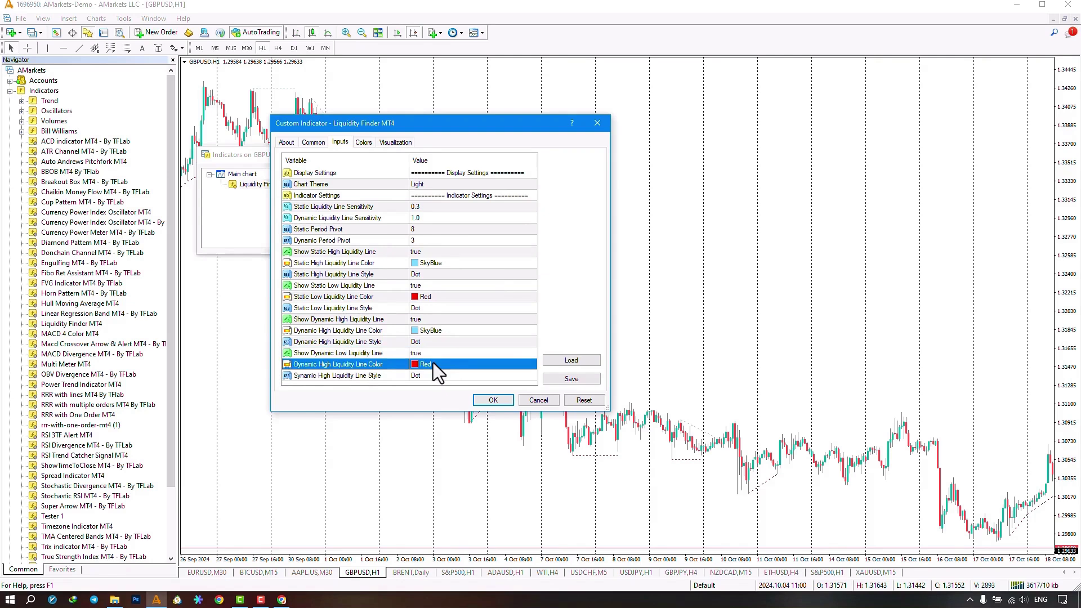
pyautogui.click(433, 375)
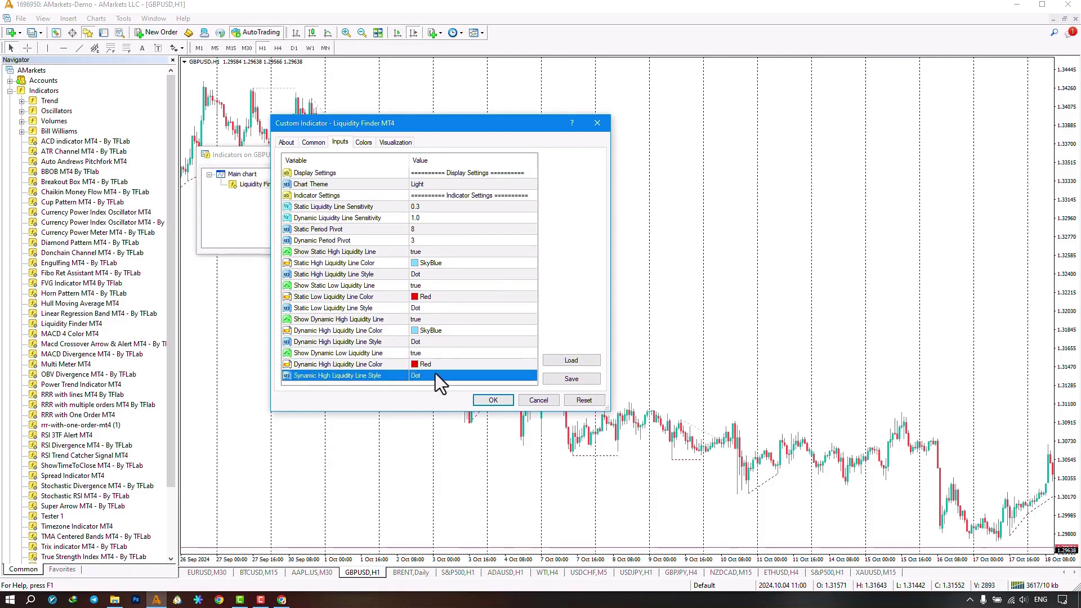
# Step: Set Chart Theme to Dark, static high liquidity line Blue, and static low line DarkGreen
pyautogui.click(438, 185)
pyautogui.click(439, 185)
pyautogui.click(434, 202)
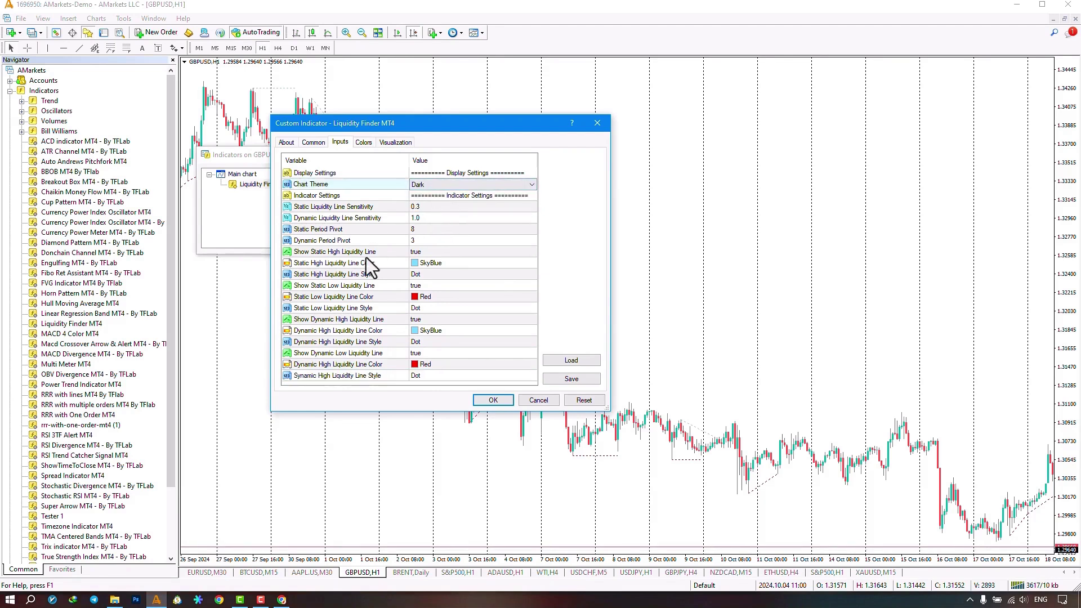
pyautogui.click(415, 263)
pyautogui.click(417, 263)
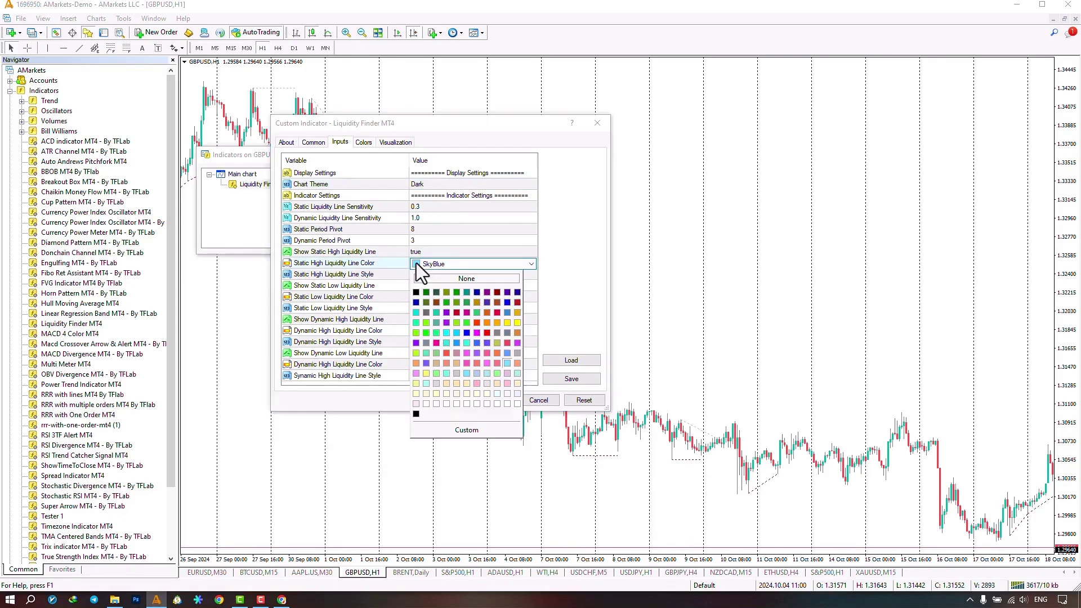
pyautogui.click(466, 332)
pyautogui.click(415, 299)
pyautogui.click(416, 299)
pyautogui.click(416, 299)
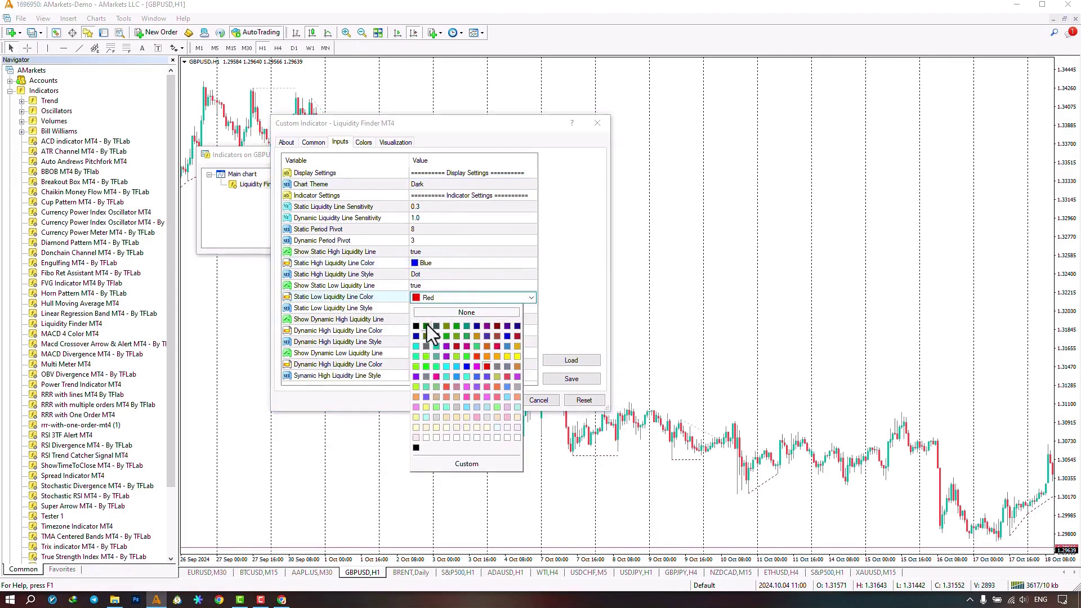
# Step: Make the dynamic high liquidity line Blue and dynamic low line DarkGreen, then apply
pyautogui.click(426, 325)
pyautogui.click(412, 330)
pyautogui.click(417, 329)
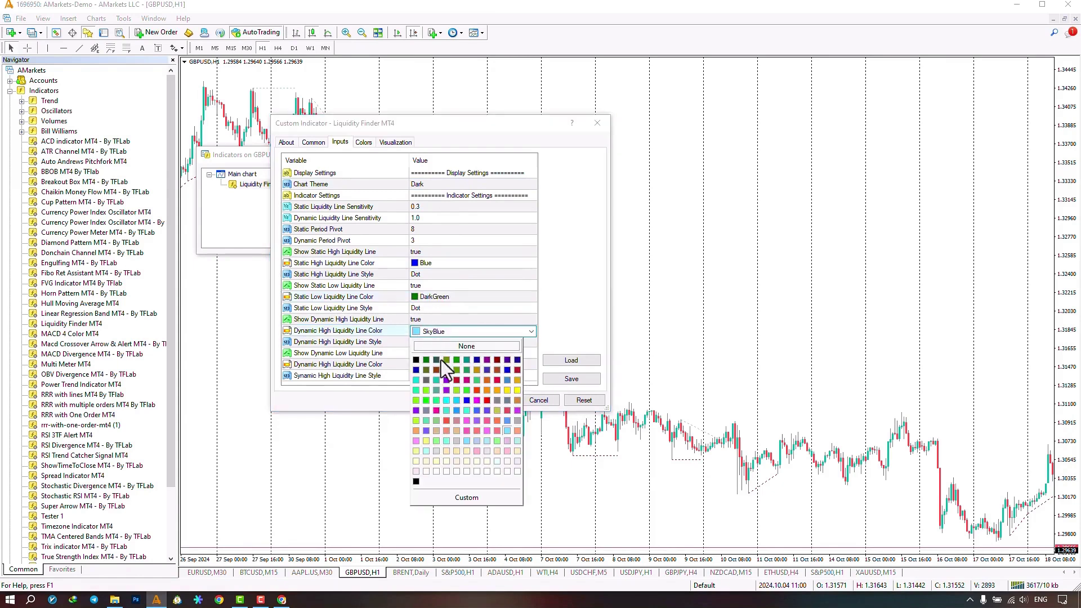
pyautogui.click(467, 400)
pyautogui.click(417, 366)
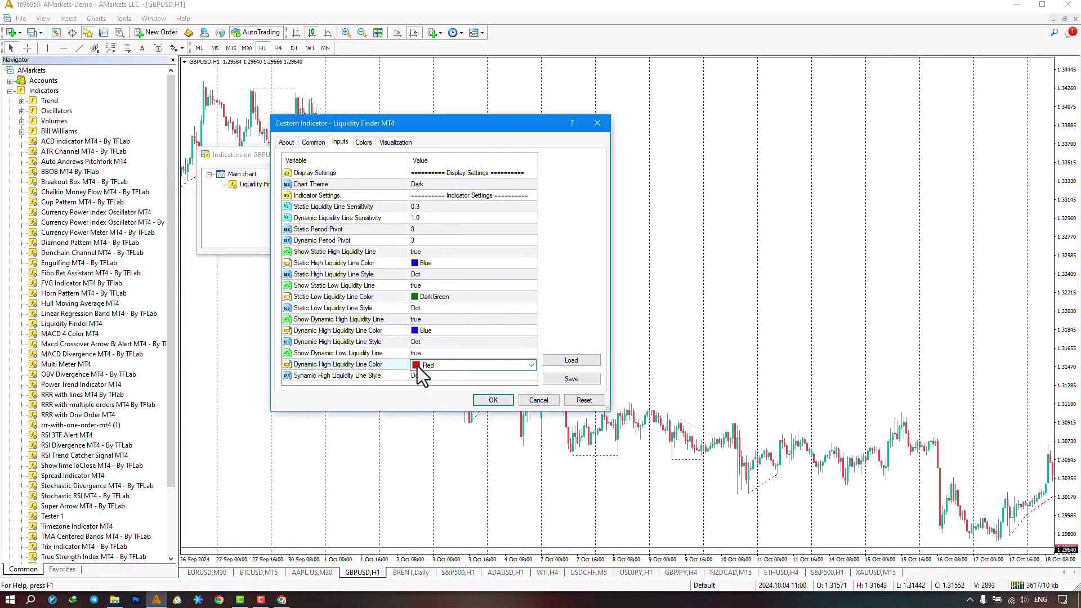
pyautogui.click(417, 366)
pyautogui.click(426, 393)
pyautogui.click(488, 405)
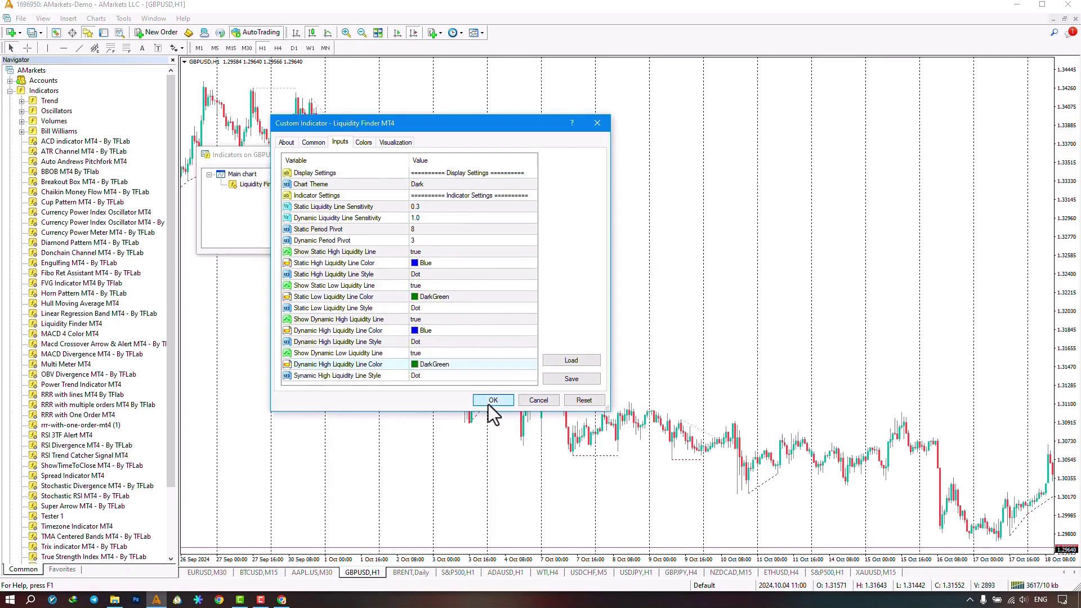
# Step: Close the Indicators list and pan the dark GBPUSD H1 chart back to earlier bars
pyautogui.click(411, 243)
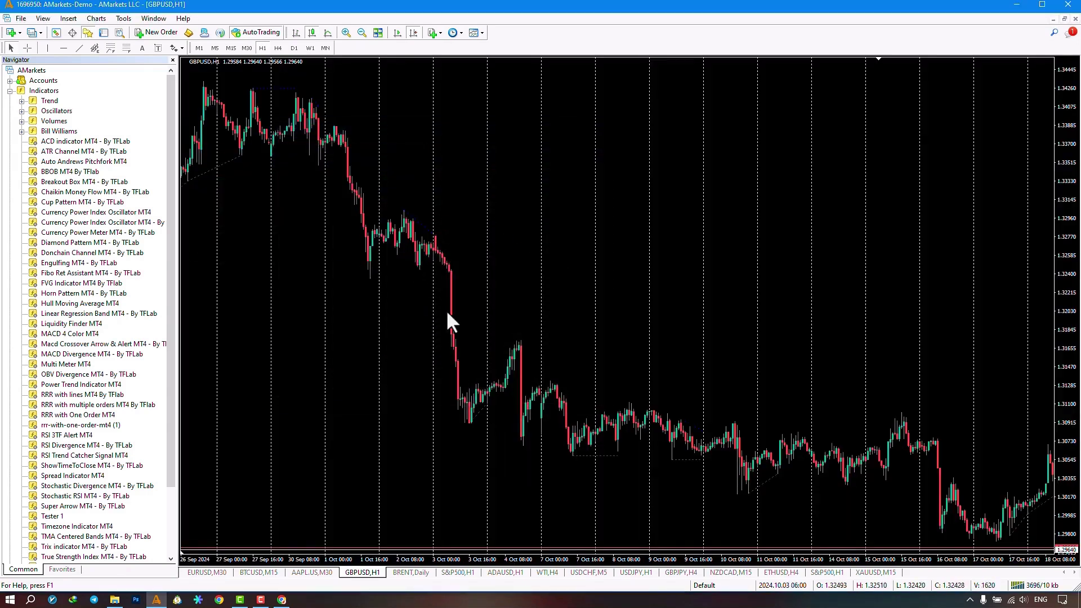
pyautogui.moveTo(448, 315); pyautogui.dragTo(533, 249)
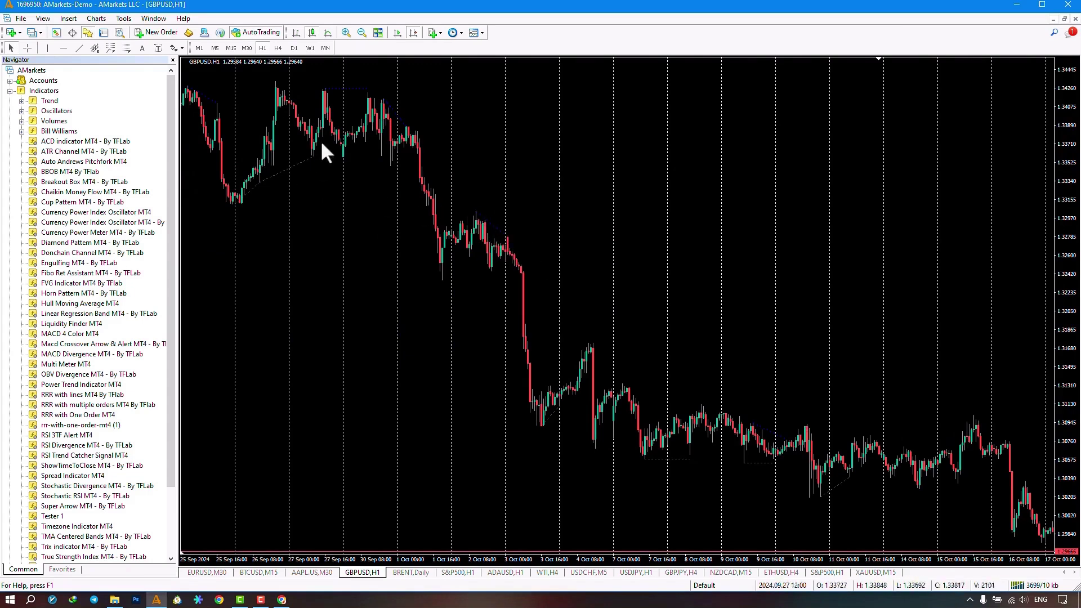
pyautogui.moveTo(346, 151); pyautogui.dragTo(380, 175)
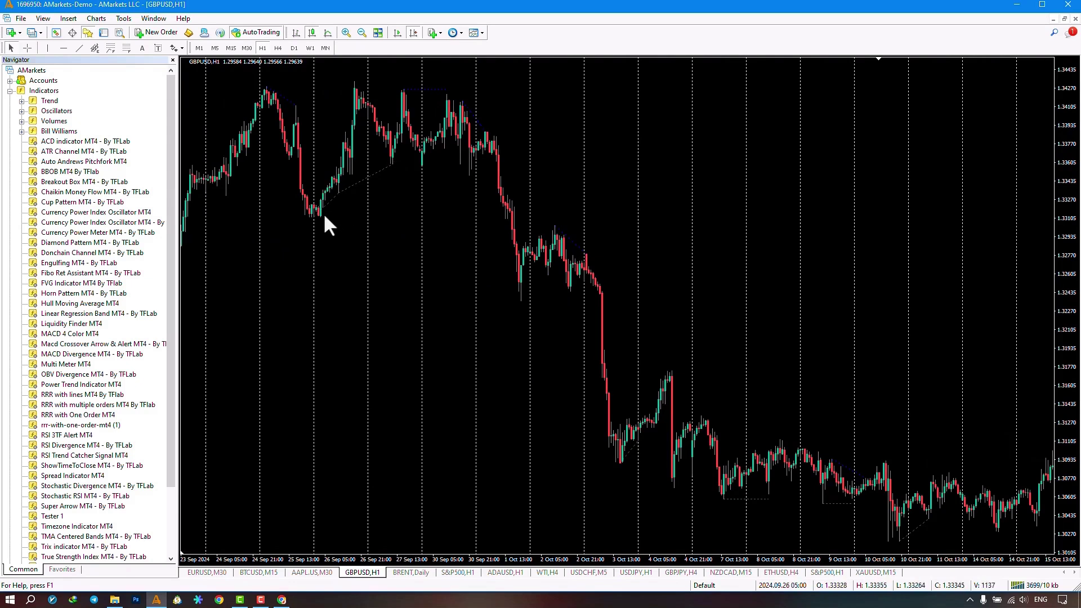